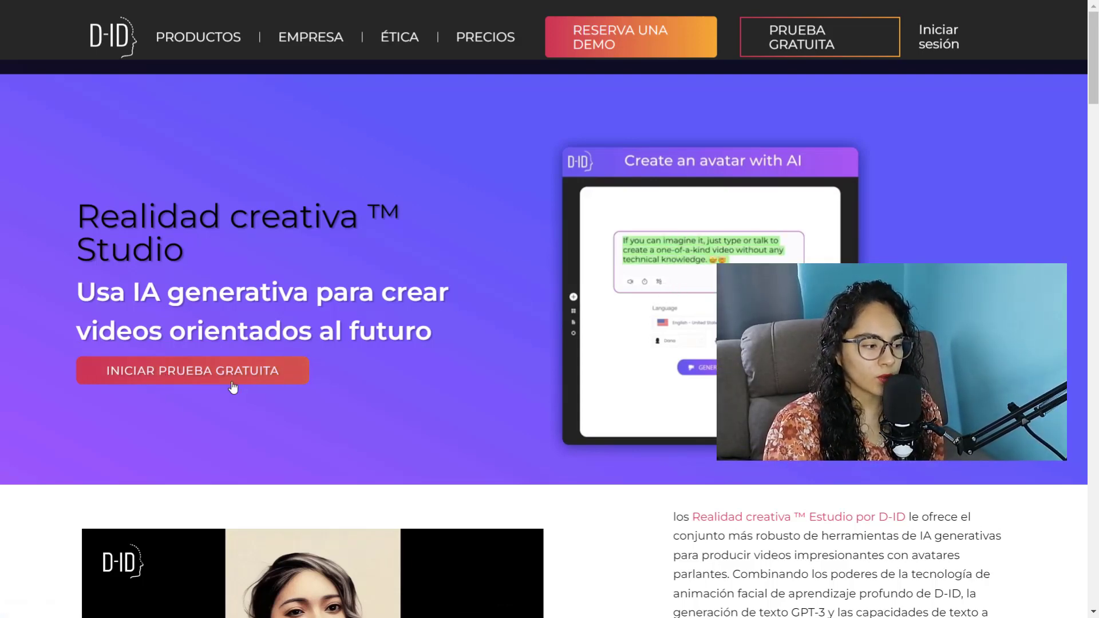
Step: Start the D-ID free trial and watch the Bienvenido a D-ID video from the video library
{"action": "left_click", "coordinate": [262, 376]}
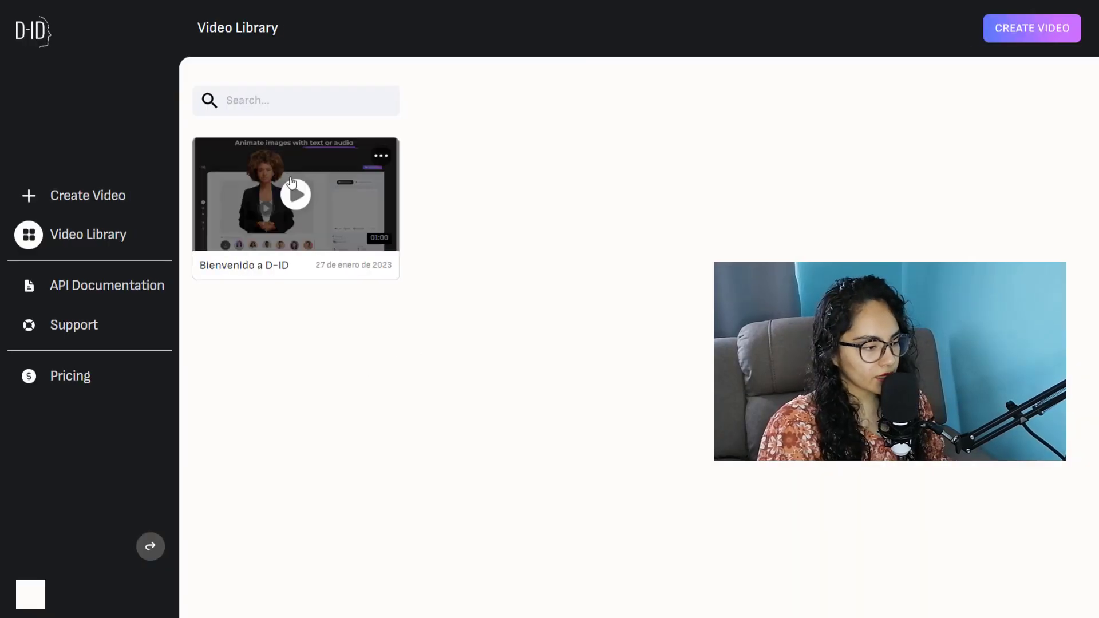
{"action": "left_click", "coordinate": [305, 222]}
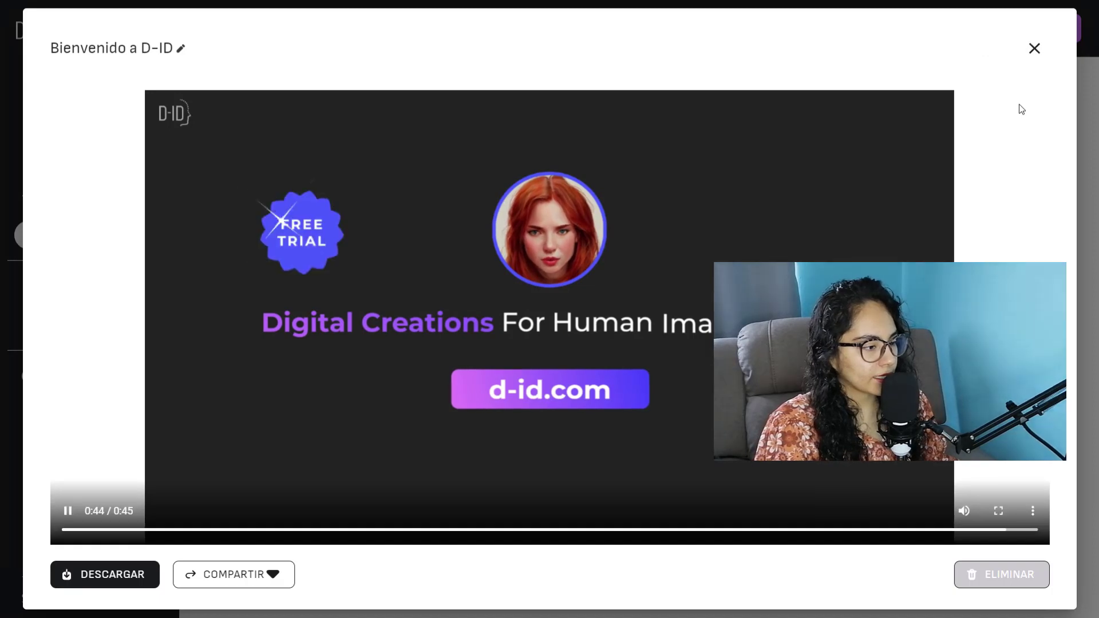
{"action": "left_click", "coordinate": [1034, 48]}
Step: Create a new video and choose the HQ presenter with curly hair, black blazer and white top
{"action": "left_click", "coordinate": [103, 200]}
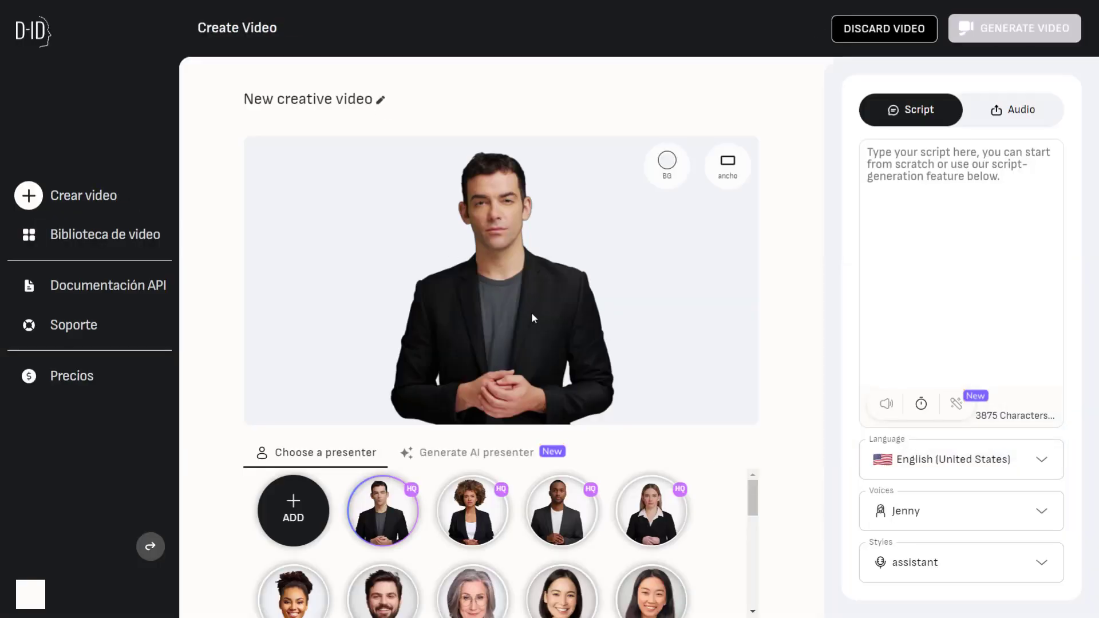
{"action": "scroll", "coordinate": [596, 522], "scroll_direction": "down", "scroll_amount": 1}
{"action": "scroll", "coordinate": [679, 544], "scroll_direction": "up", "scroll_amount": 1}
{"action": "scroll", "coordinate": [647, 535], "scroll_direction": "down", "scroll_amount": 3}
{"action": "scroll", "coordinate": [490, 559], "scroll_direction": "up", "scroll_amount": 3}
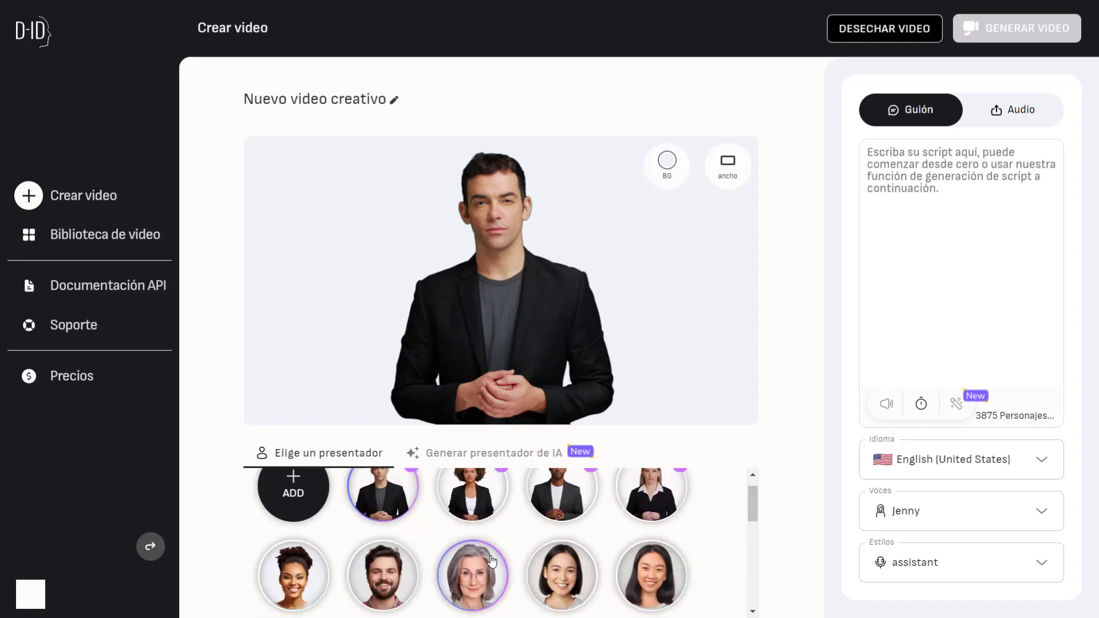
{"action": "left_click", "coordinate": [482, 522]}
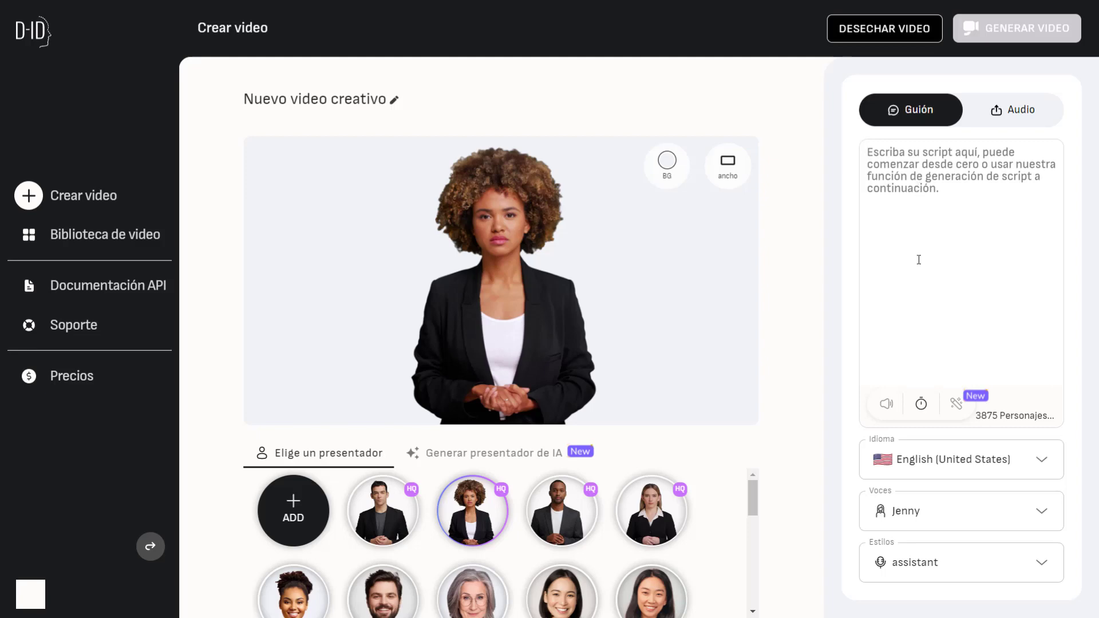
Step: Set the language of the presenter's speech to Spanish (Mexico)
{"action": "left_click", "coordinate": [1025, 461]}
{"action": "left_click", "coordinate": [984, 417]}
{"action": "left_click", "coordinate": [1023, 461]}
{"action": "scroll", "coordinate": [965, 344], "scroll_direction": "down", "scroll_amount": 15}
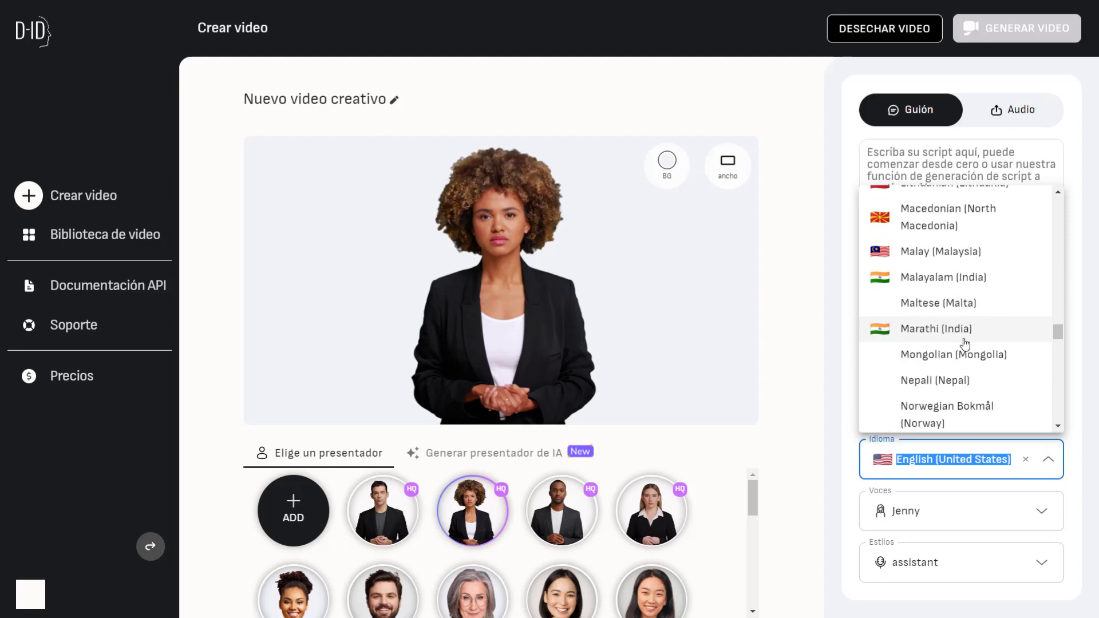
{"action": "scroll", "coordinate": [965, 343], "scroll_direction": "down", "scroll_amount": 5}
{"action": "scroll", "coordinate": [957, 363], "scroll_direction": "down", "scroll_amount": 3}
{"action": "left_click", "coordinate": [950, 355]}
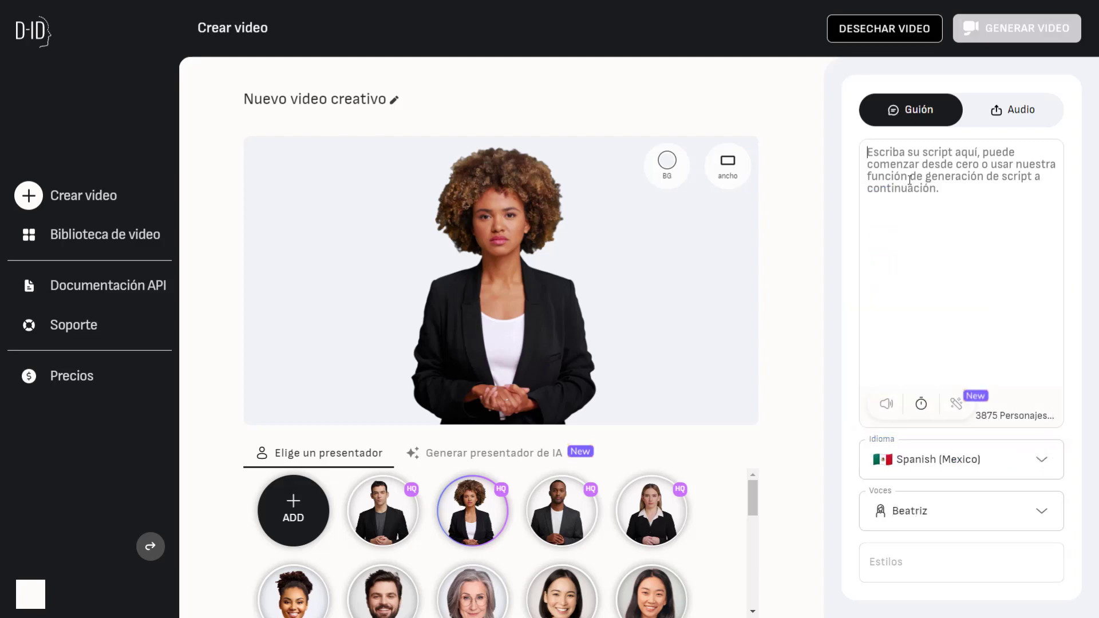
Step: Write the script "¿Qué les parece esta herramienta? ¿La usarían?" and set the voice to Carlota
{"action": "type", "text": "¿Qué les parece esta "}
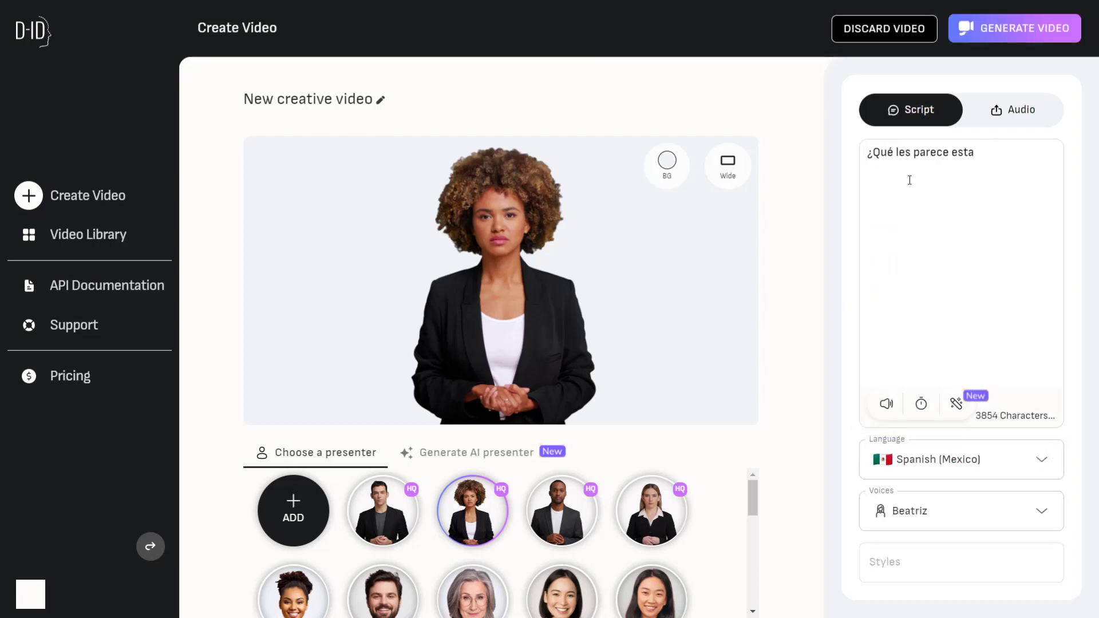
{"action": "type", "text": "inherramienta? ¿La usarían?"}
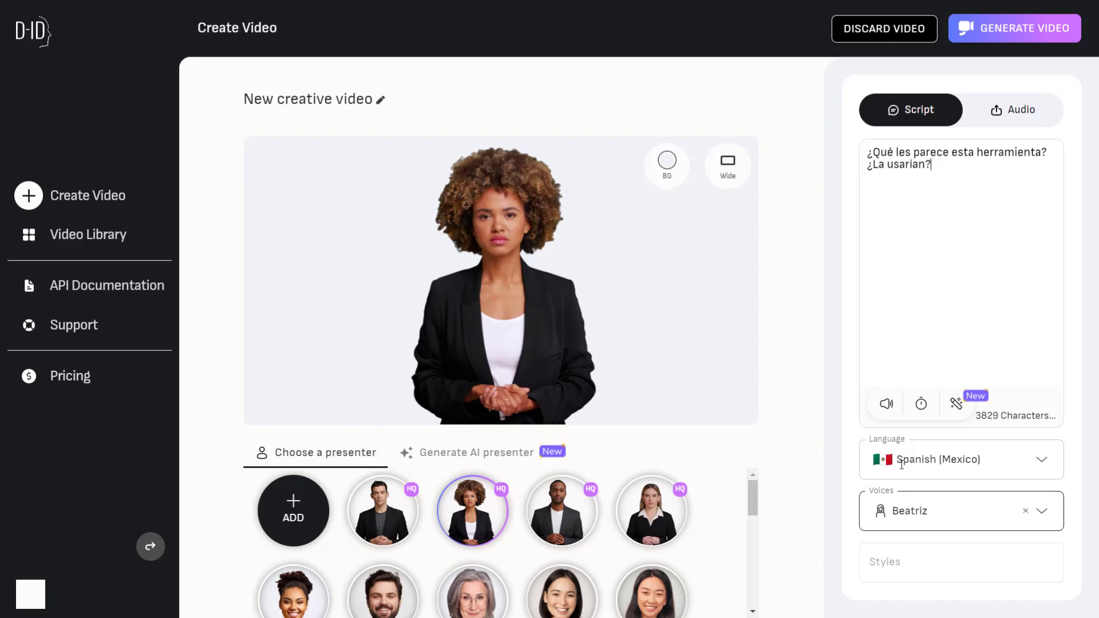
{"action": "left_click", "coordinate": [995, 504]}
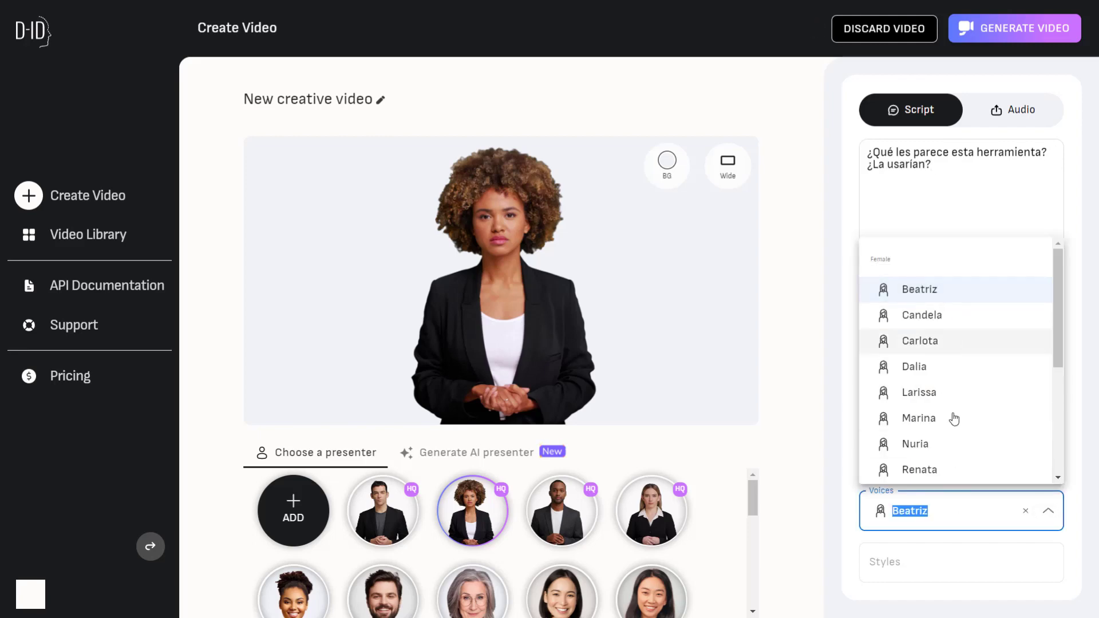
{"action": "scroll", "coordinate": [955, 345], "scroll_direction": "down", "scroll_amount": 4}
{"action": "scroll", "coordinate": [964, 397], "scroll_direction": "up", "scroll_amount": 4}
{"action": "left_click", "coordinate": [927, 340]}
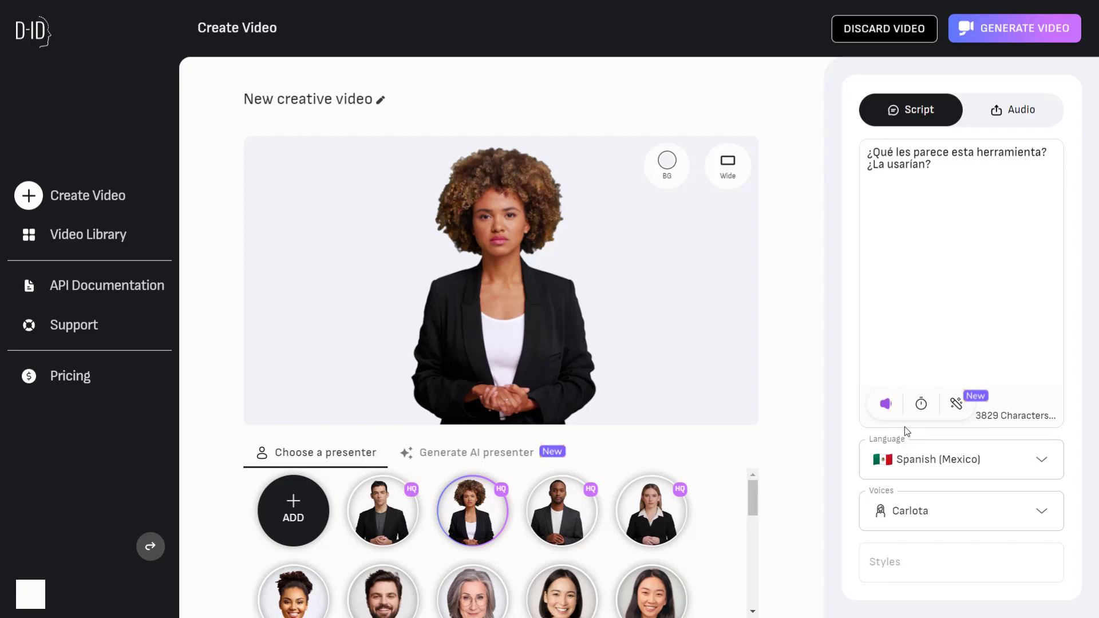
Step: Try a pause at the end of the script and another between its two questions, removing each one
{"action": "left_click", "coordinate": [921, 404]}
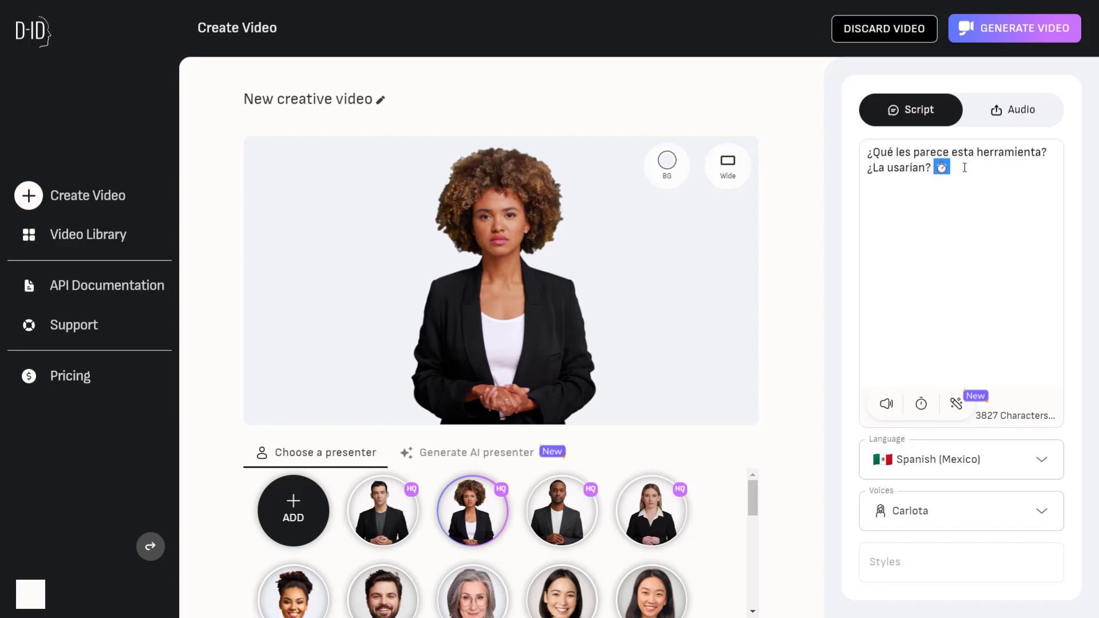
{"action": "key", "text": "BackSpace"}
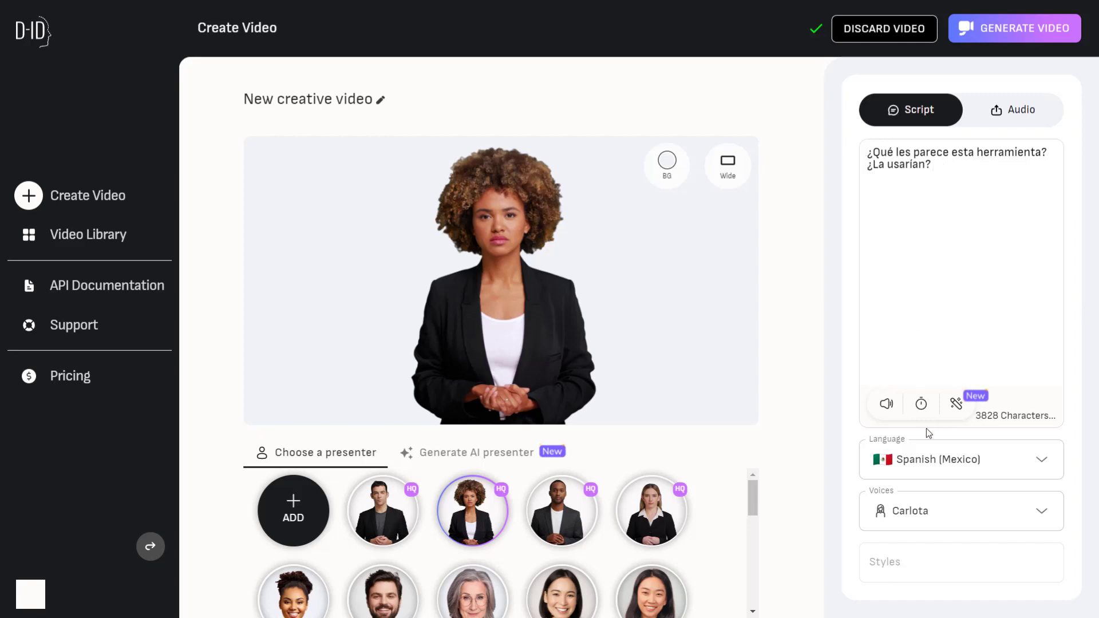
{"action": "left_click", "coordinate": [921, 403]}
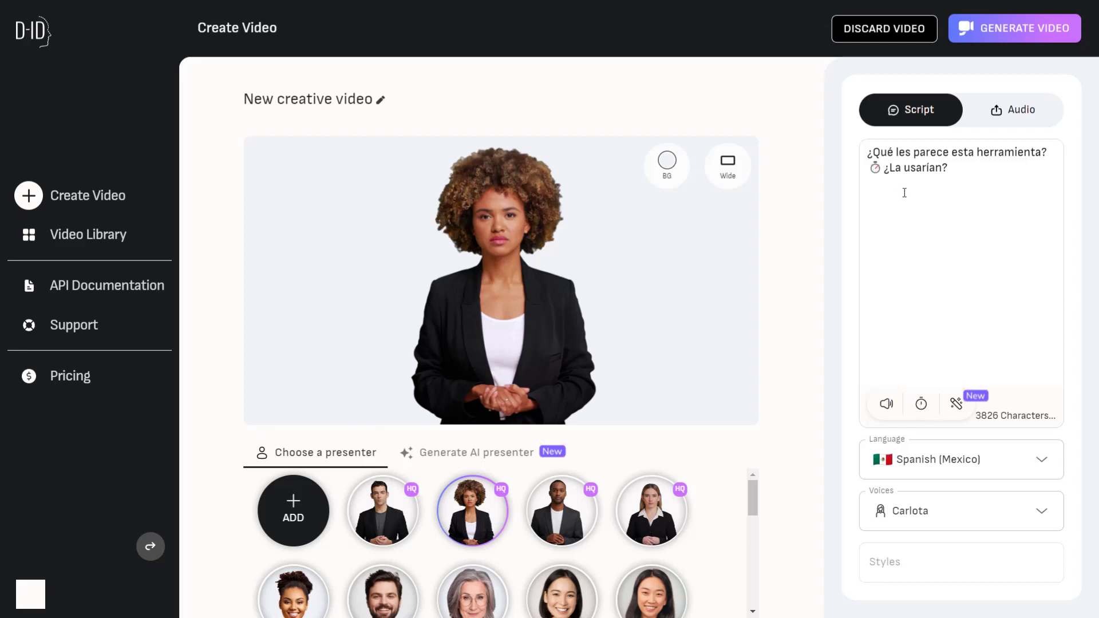
{"action": "key", "text": "Delete"}
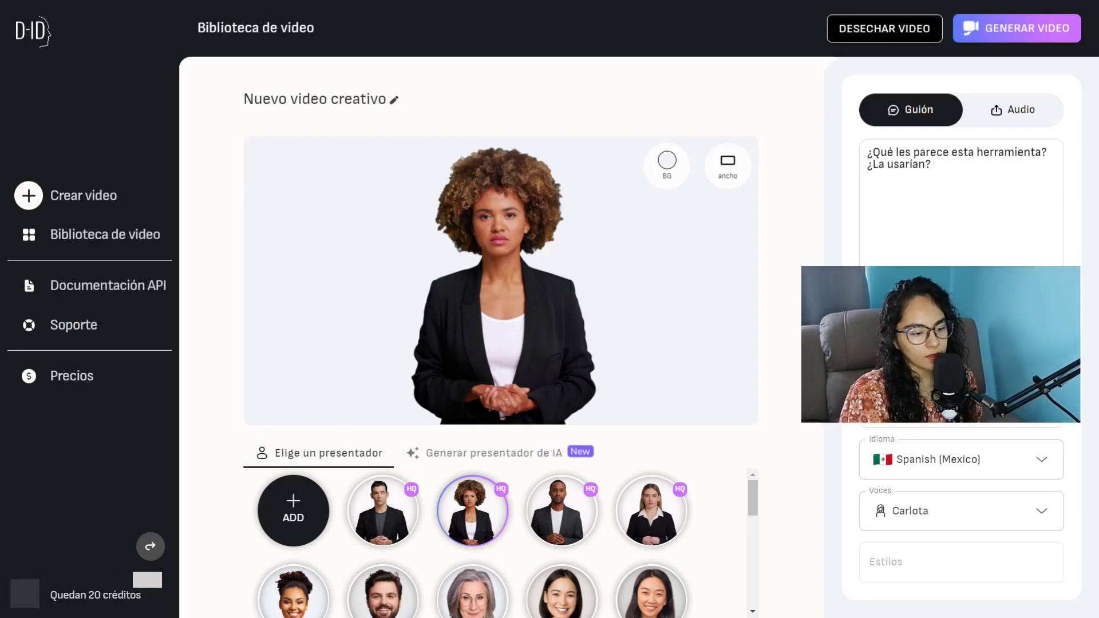
{"action": "left_click_drag", "start_coordinate": [927, 159], "coordinate": [861, 156]}
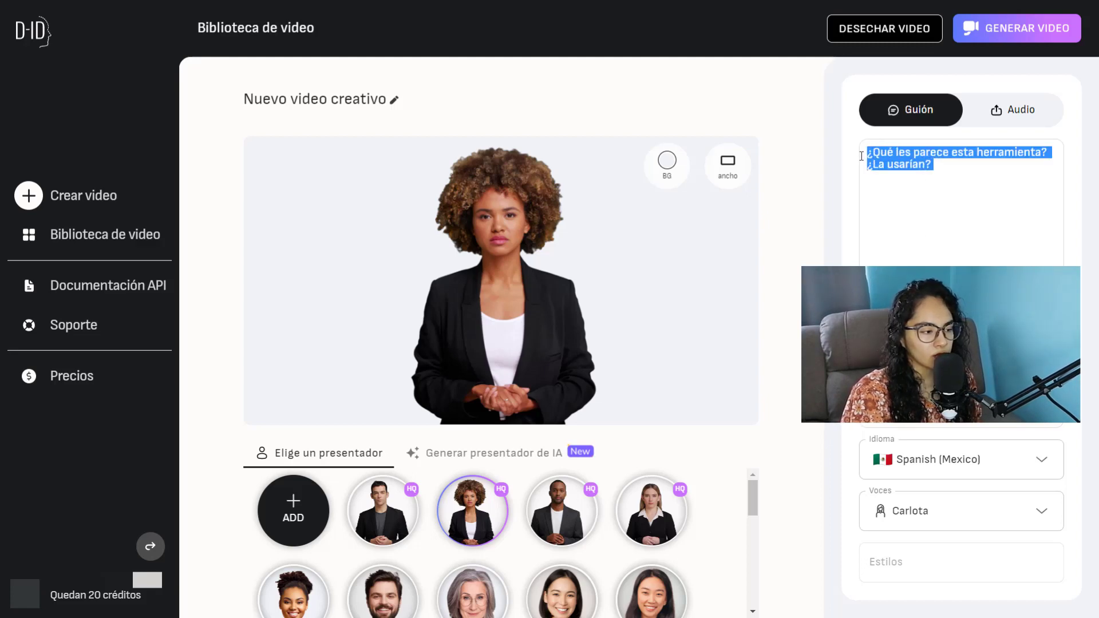
{"action": "left_click", "coordinate": [926, 165]}
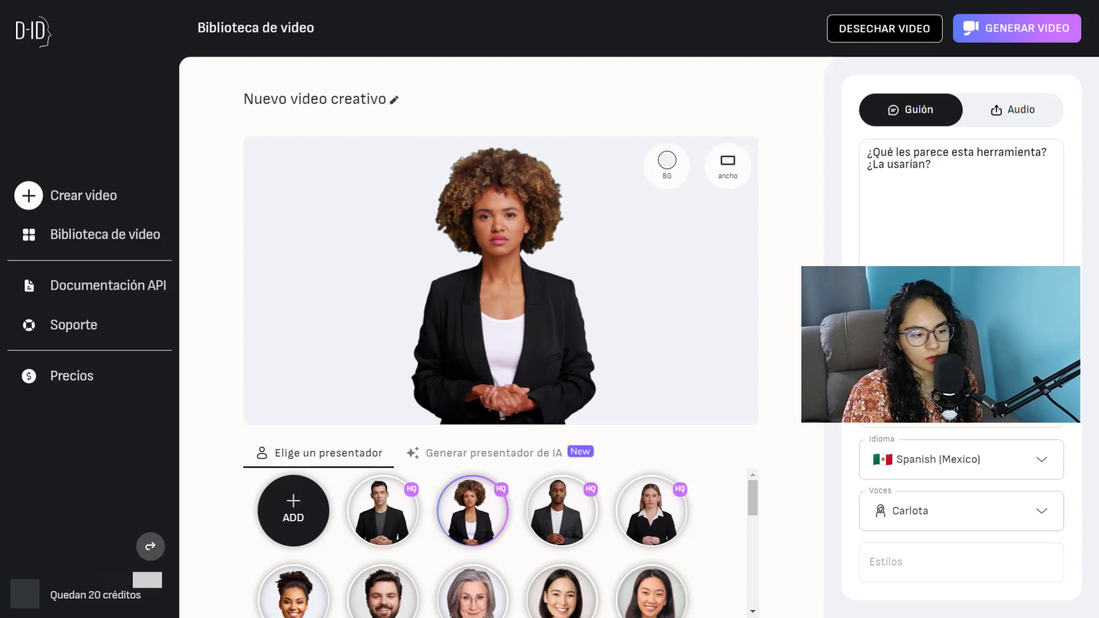
Step: Generate the video with the current presenter and script, and play it from the video library
{"action": "left_click", "coordinate": [1008, 34]}
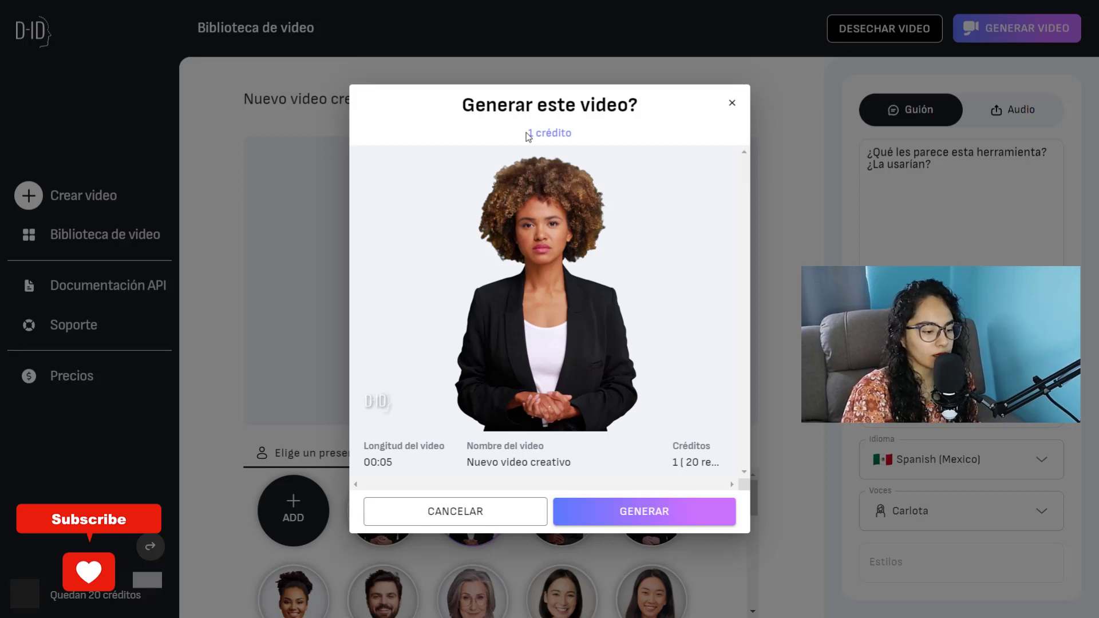
{"action": "left_click", "coordinate": [665, 506]}
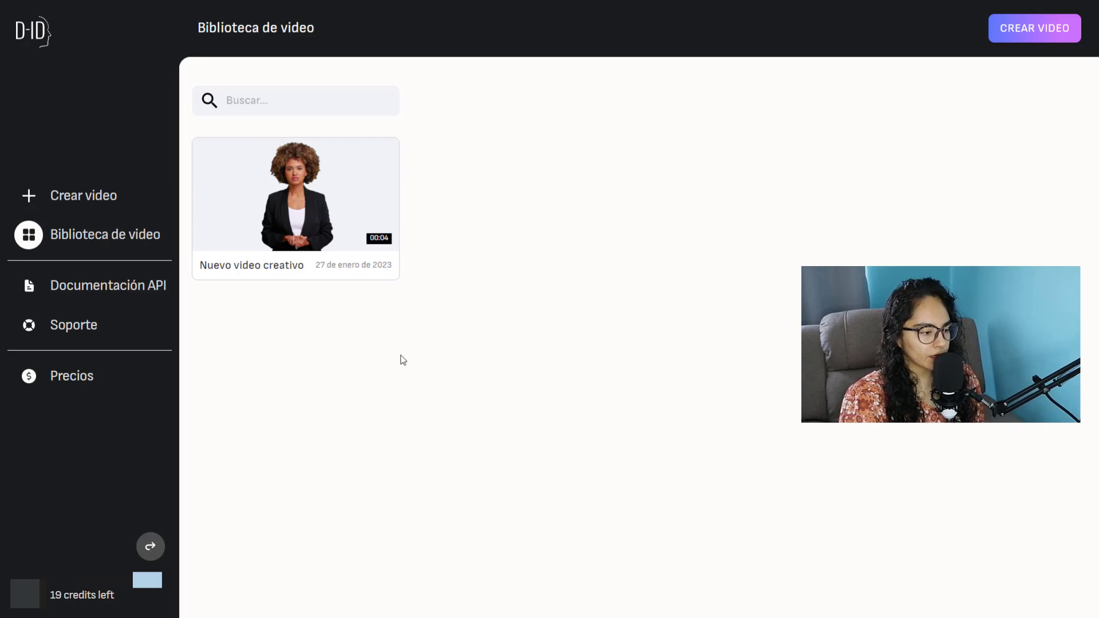
{"action": "left_click", "coordinate": [295, 197]}
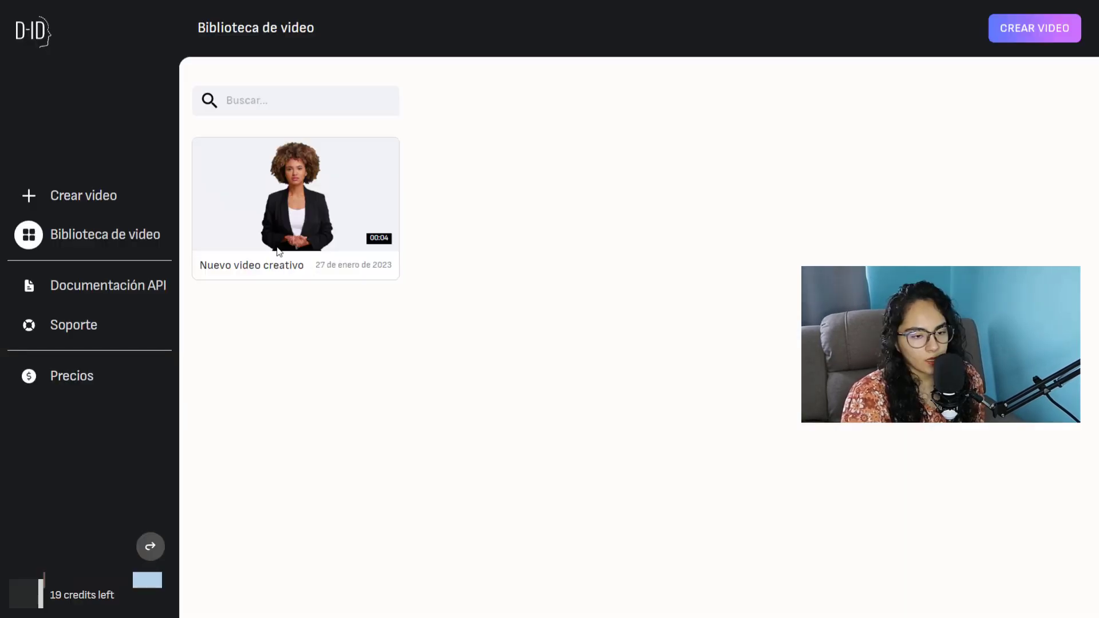
Step: Start another new video and switch to generating an AI presenter
{"action": "left_click", "coordinate": [86, 201]}
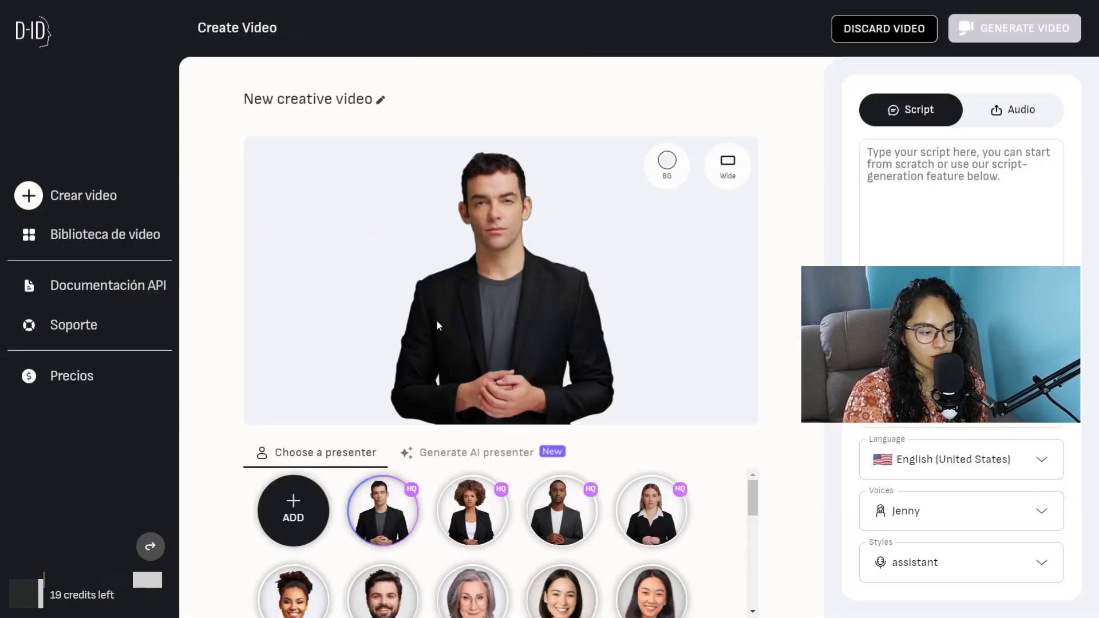
{"action": "left_click", "coordinate": [518, 460]}
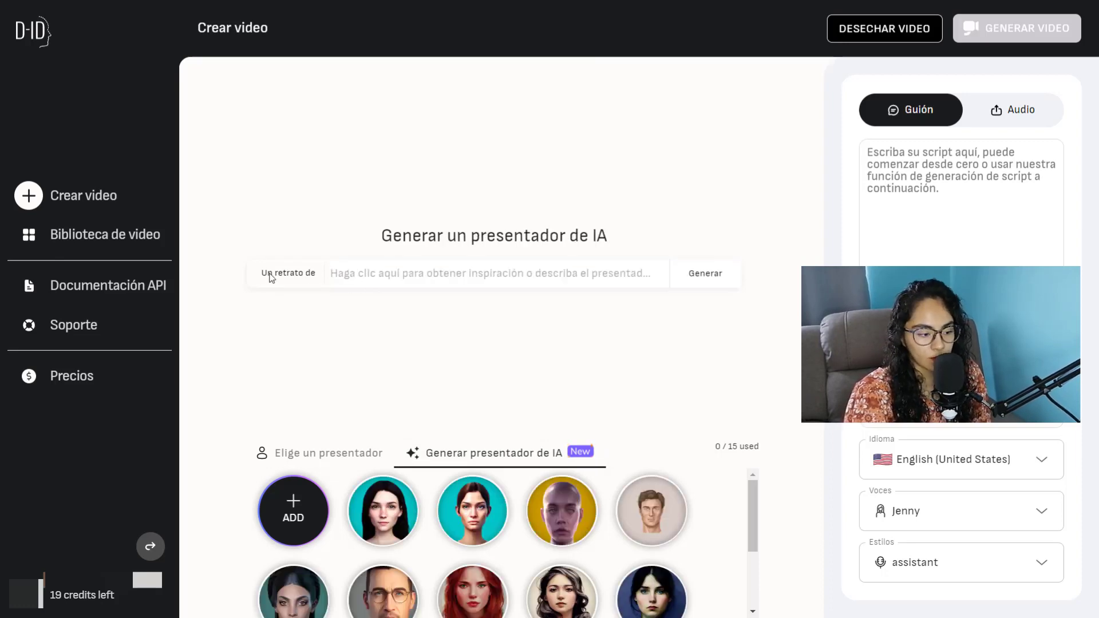
Step: Examine the recommended prompts for AI presenters and the gallery of ready-made AI portraits
{"action": "left_click", "coordinate": [333, 276]}
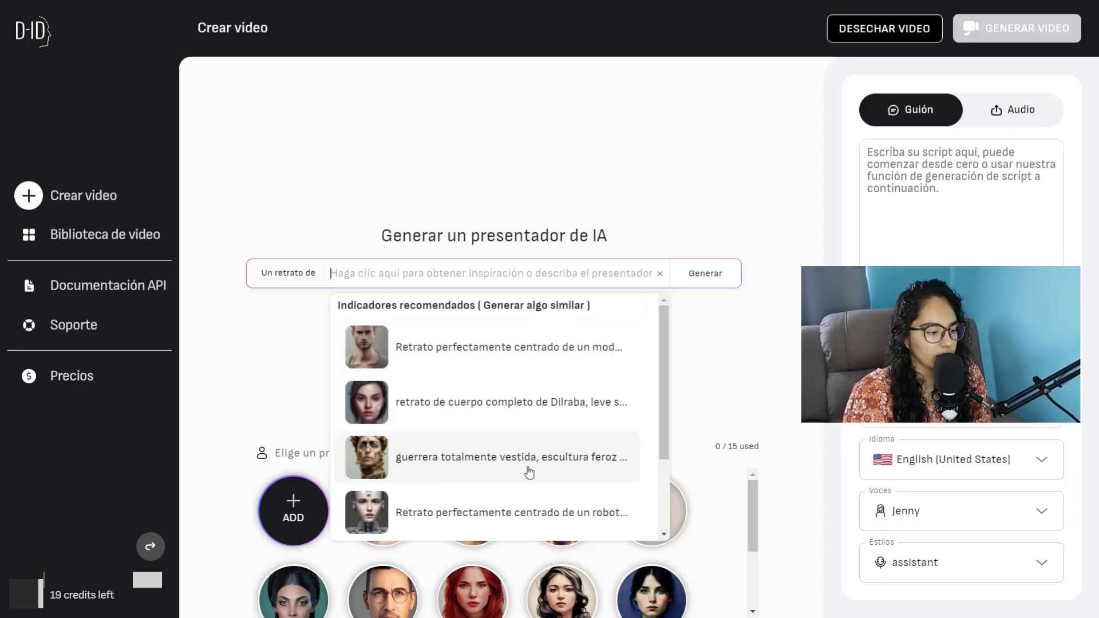
{"action": "scroll", "coordinate": [491, 441], "scroll_direction": "down", "scroll_amount": 1}
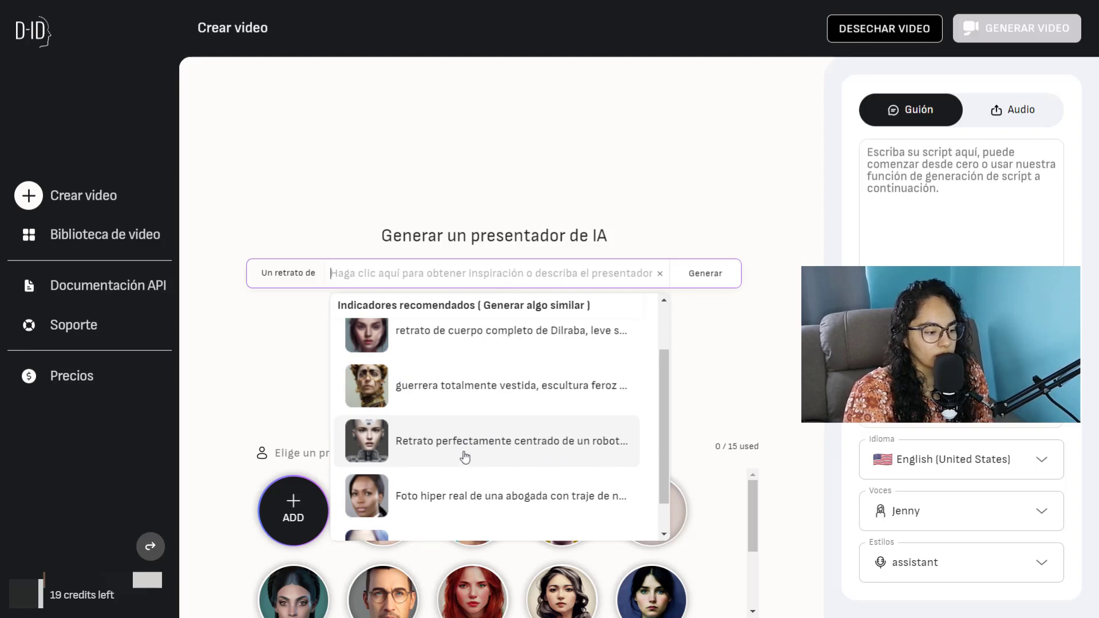
{"action": "scroll", "coordinate": [469, 456], "scroll_direction": "down", "scroll_amount": 1}
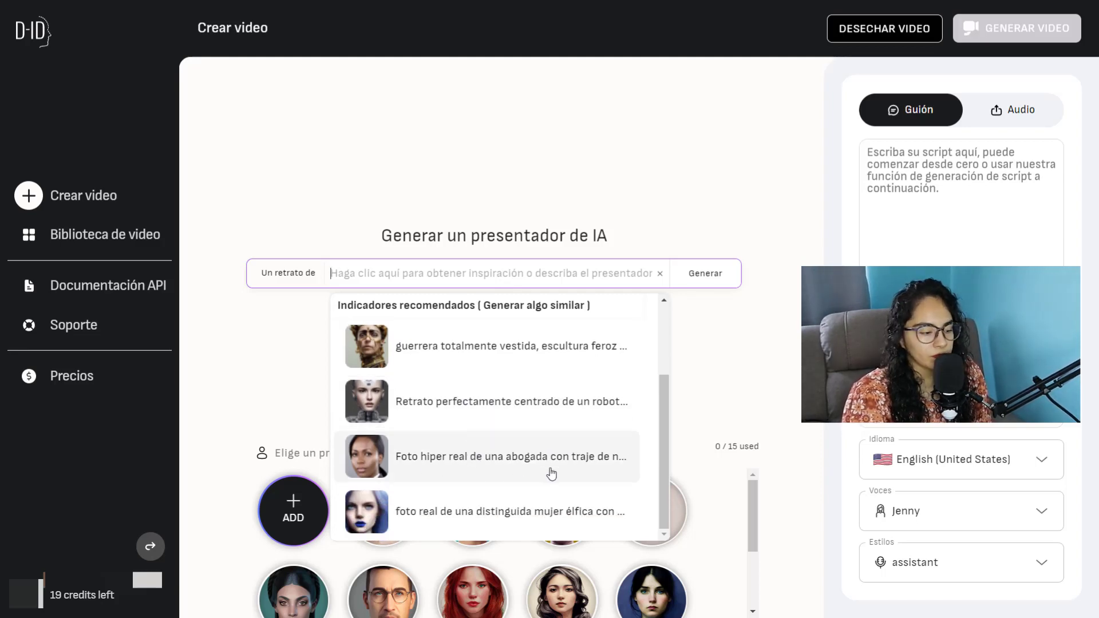
{"action": "left_click", "coordinate": [719, 396]}
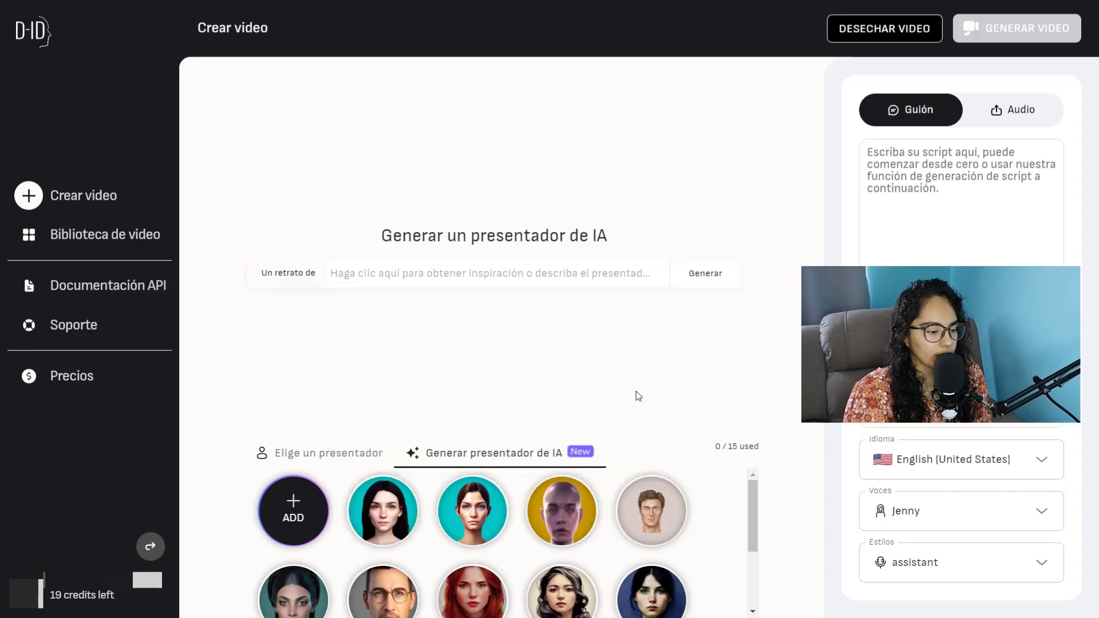
{"action": "scroll", "coordinate": [621, 533], "scroll_direction": "down", "scroll_amount": 1}
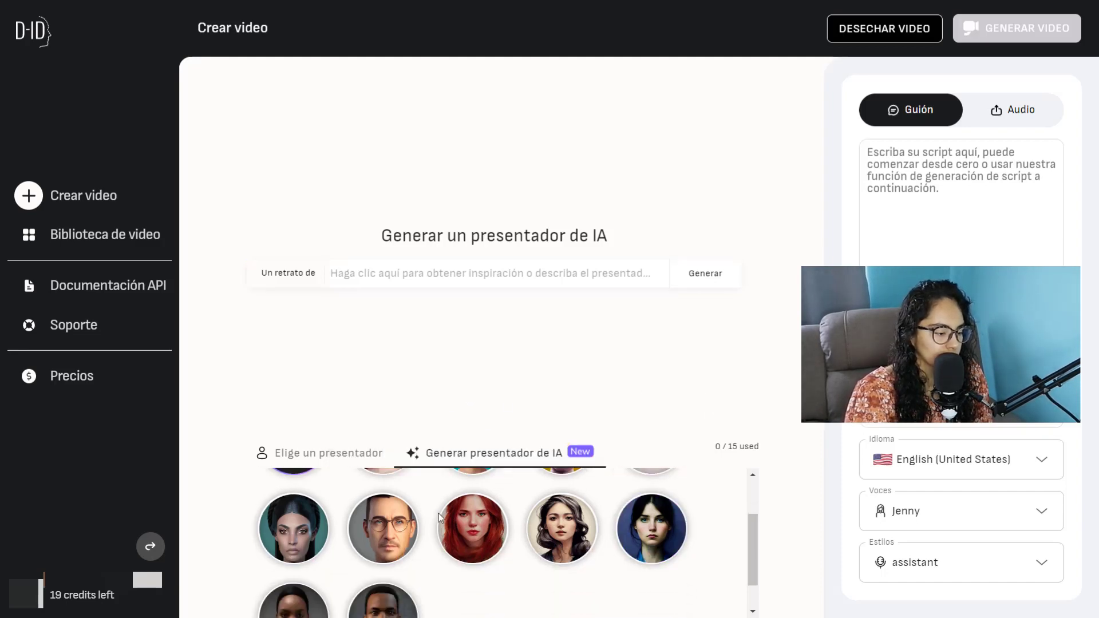
{"action": "scroll", "coordinate": [515, 524], "scroll_direction": "up", "scroll_amount": 1}
{"action": "scroll", "coordinate": [427, 530], "scroll_direction": "down", "scroll_amount": 2}
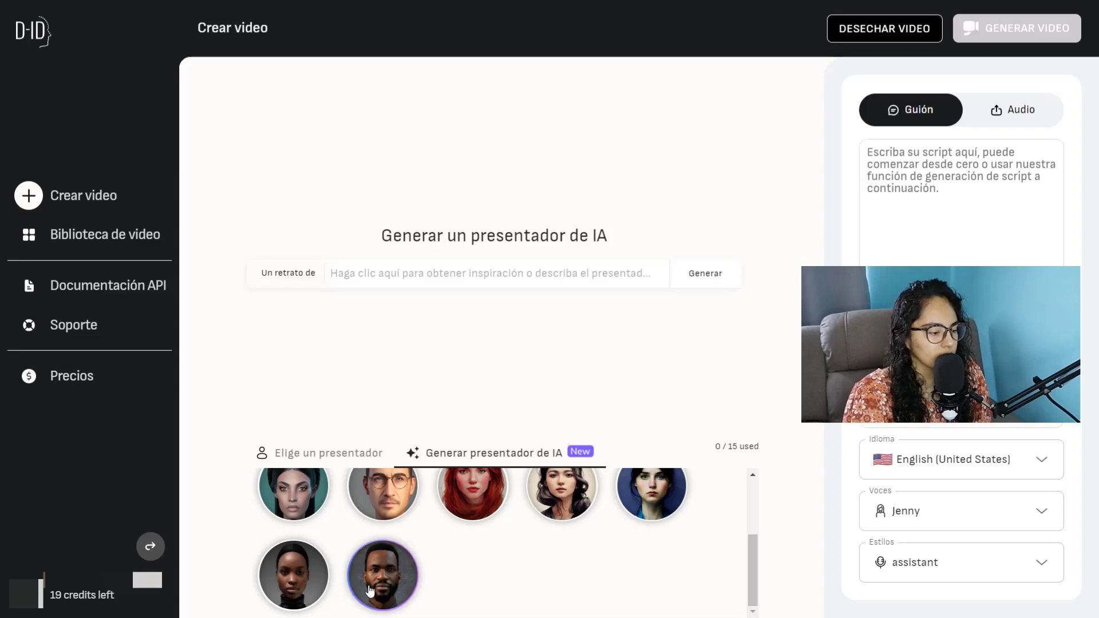
{"action": "scroll", "coordinate": [423, 572], "scroll_direction": "up", "scroll_amount": 2}
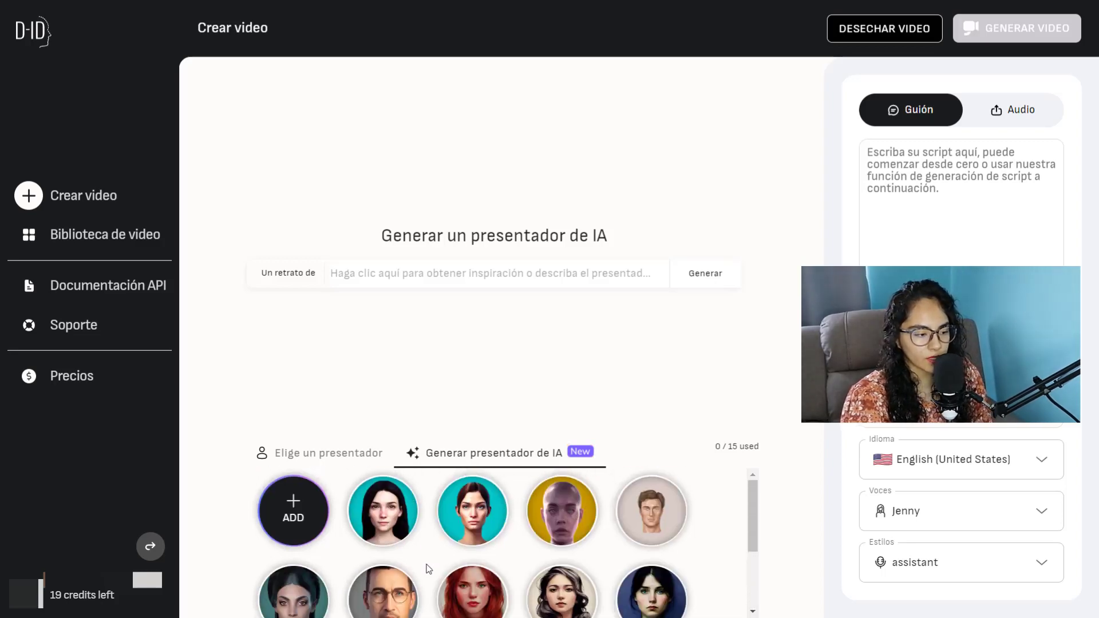
Step: Generate AI presenter portraits from the description "mujer vampira amigable"
{"action": "left_click", "coordinate": [424, 275]}
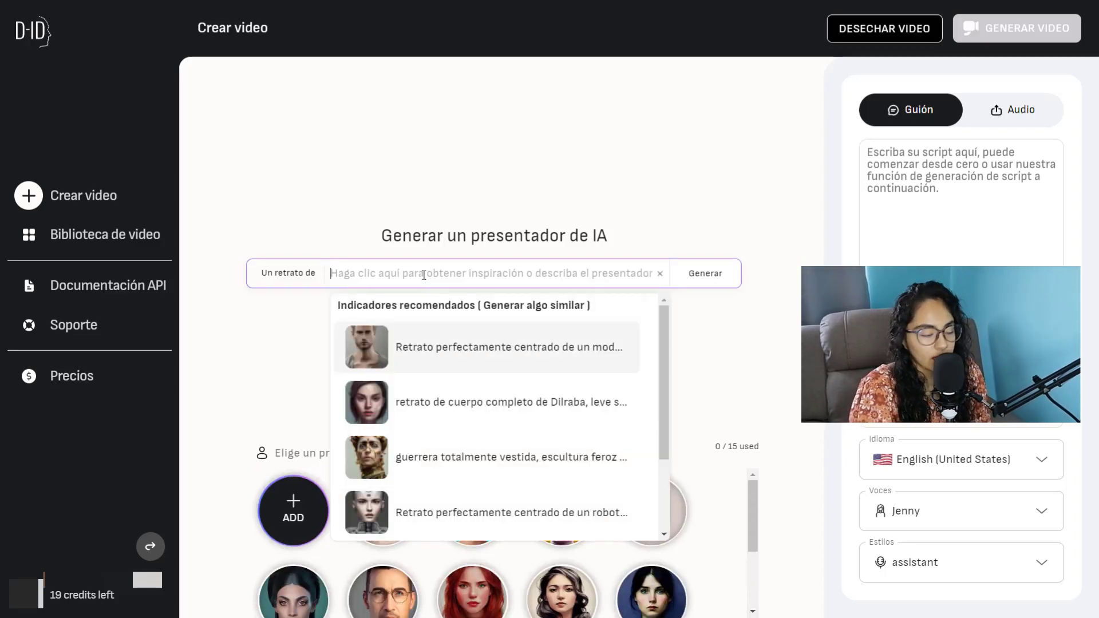
{"action": "type", "text": "mujer vampi"}
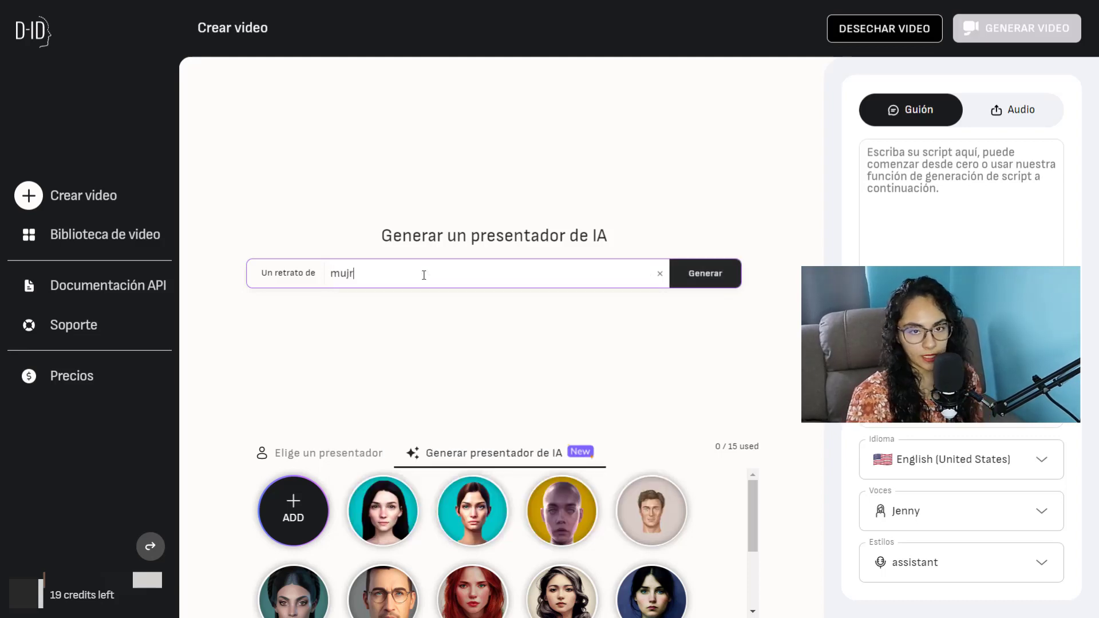
{"action": "type", "text": "ra amigable"}
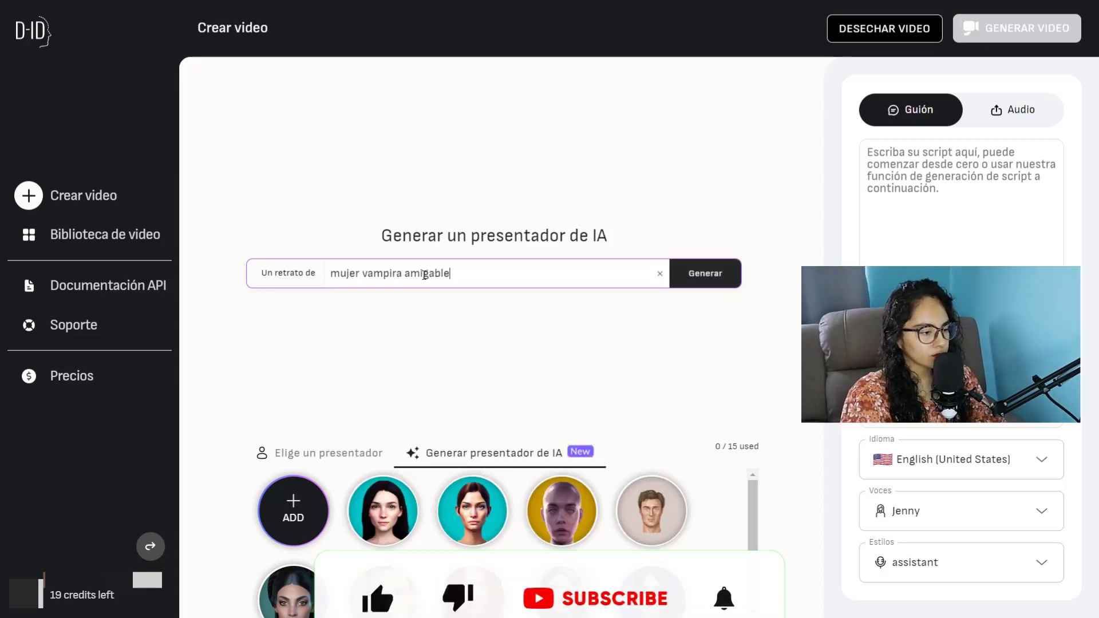
{"action": "left_click", "coordinate": [692, 273]}
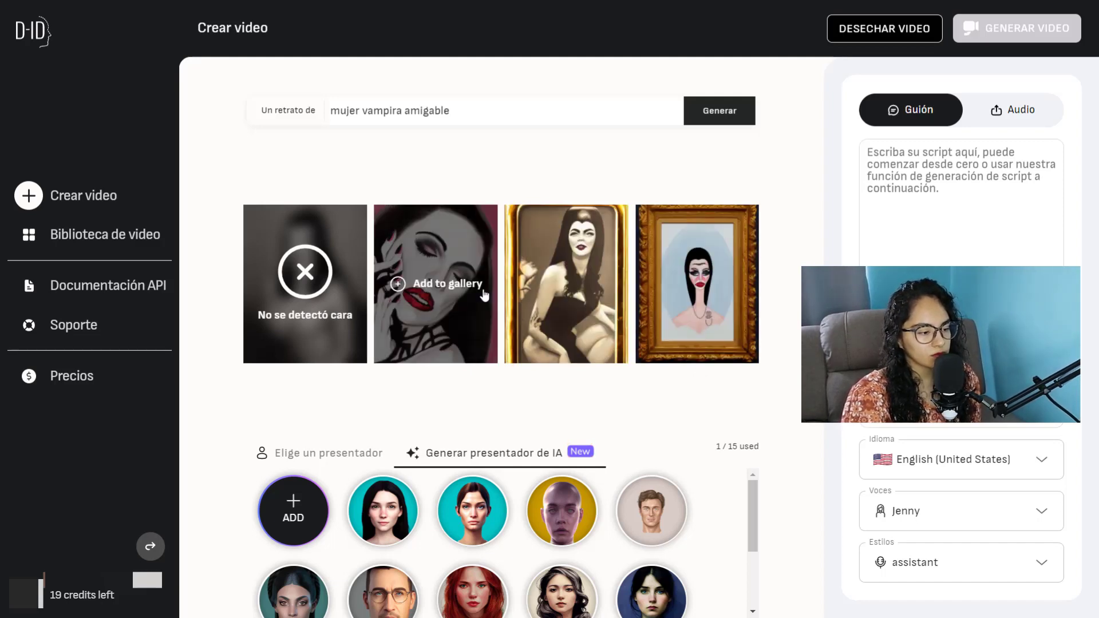
Step: Add the generated gold-framed portrait of the vampire woman in a black dress to the gallery and select it as presenter
{"action": "left_click", "coordinate": [532, 287]}
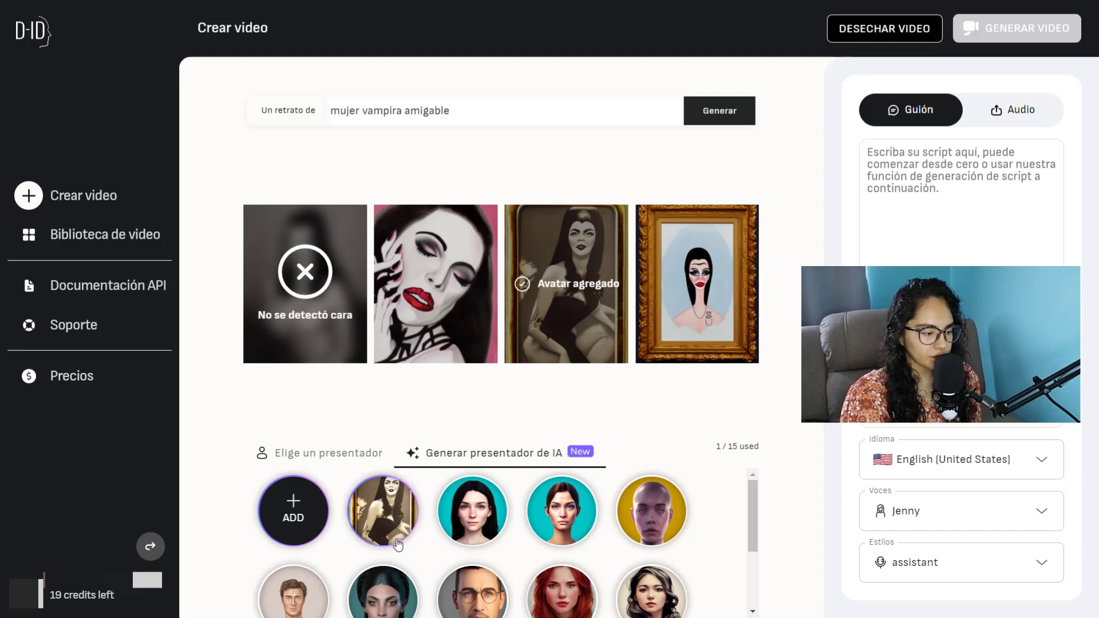
{"action": "left_click", "coordinate": [381, 521]}
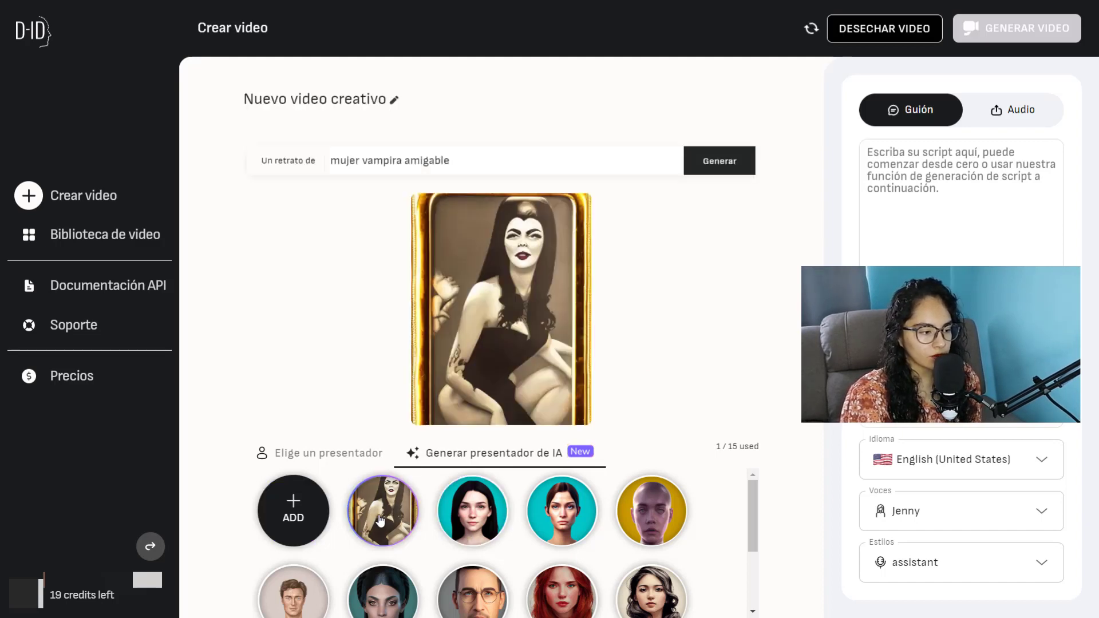
Step: Enter the script "Y ahora pueden ver cómo es que quedó el video con una mujer vampira que supuestamente es amigable"
{"action": "left_click", "coordinate": [937, 216]}
{"action": "type", "text": "Y ahora pueden ver cómo es que quedó el video con una mujer vampira que supuestamente es amigable"}
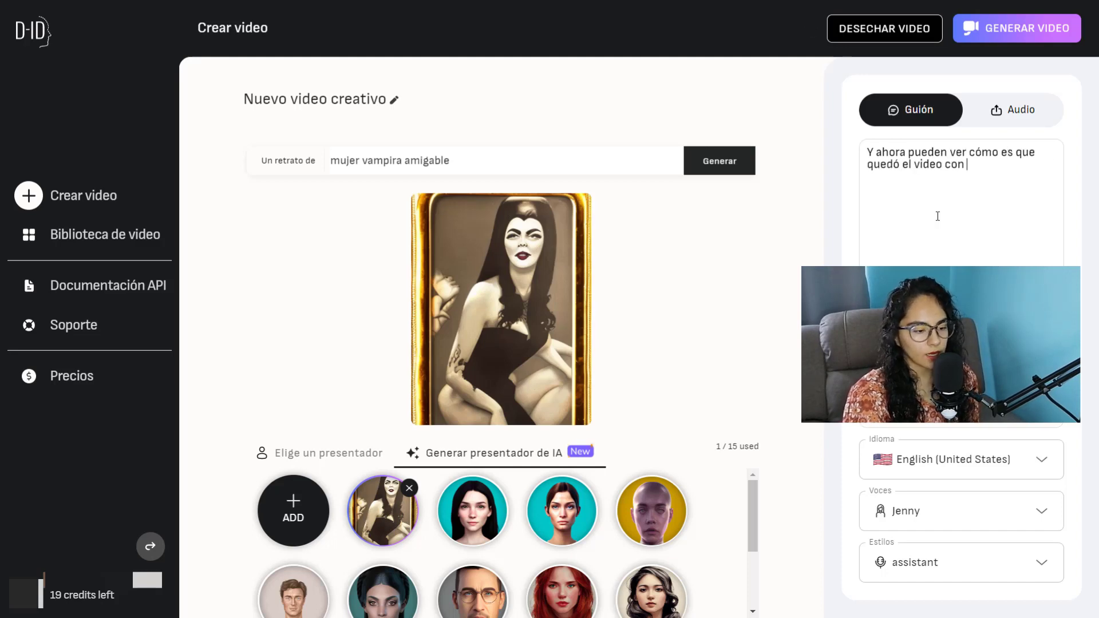
Step: Set the script's language to Spanish (Mexico) and its voice to Renata
{"action": "left_click", "coordinate": [961, 459]}
{"action": "scroll", "coordinate": [939, 240], "scroll_direction": "down", "scroll_amount": 10}
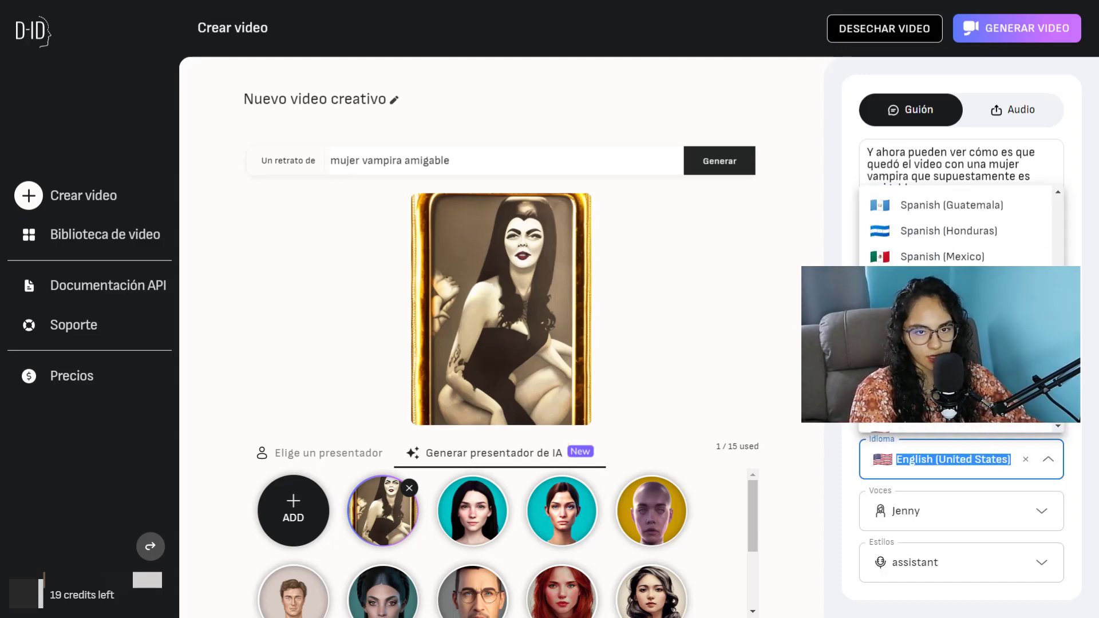
{"action": "left_click", "coordinate": [933, 255]}
{"action": "left_click", "coordinate": [961, 511]}
{"action": "left_click", "coordinate": [896, 422]}
Step: Generate the vampire woman video and open the result from the video library for playback
{"action": "left_click", "coordinate": [996, 30]}
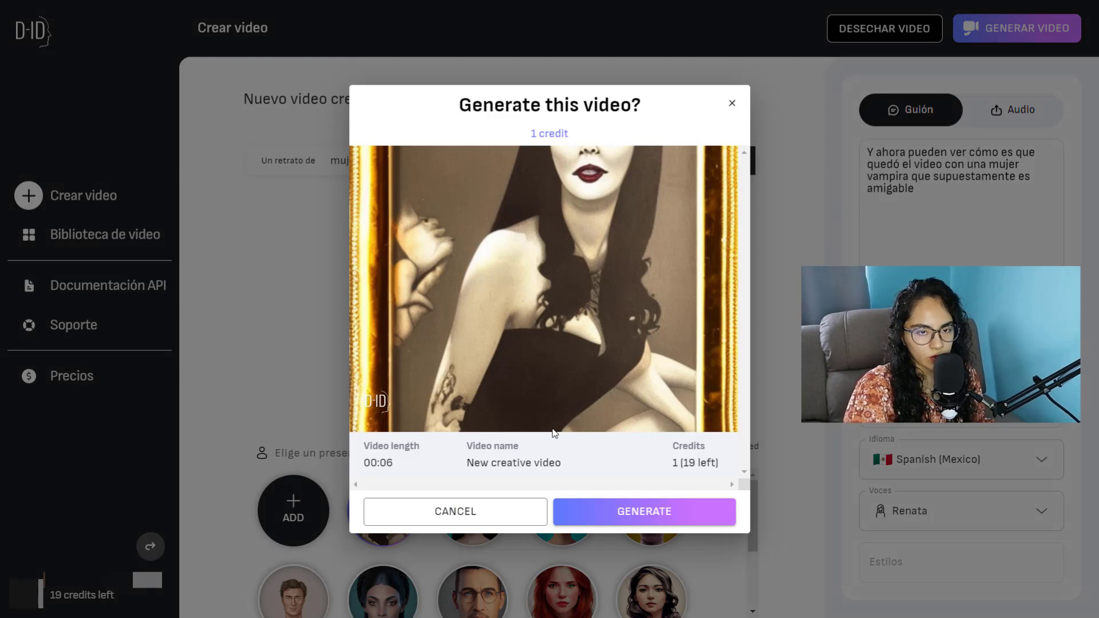
{"action": "left_click", "coordinate": [594, 515]}
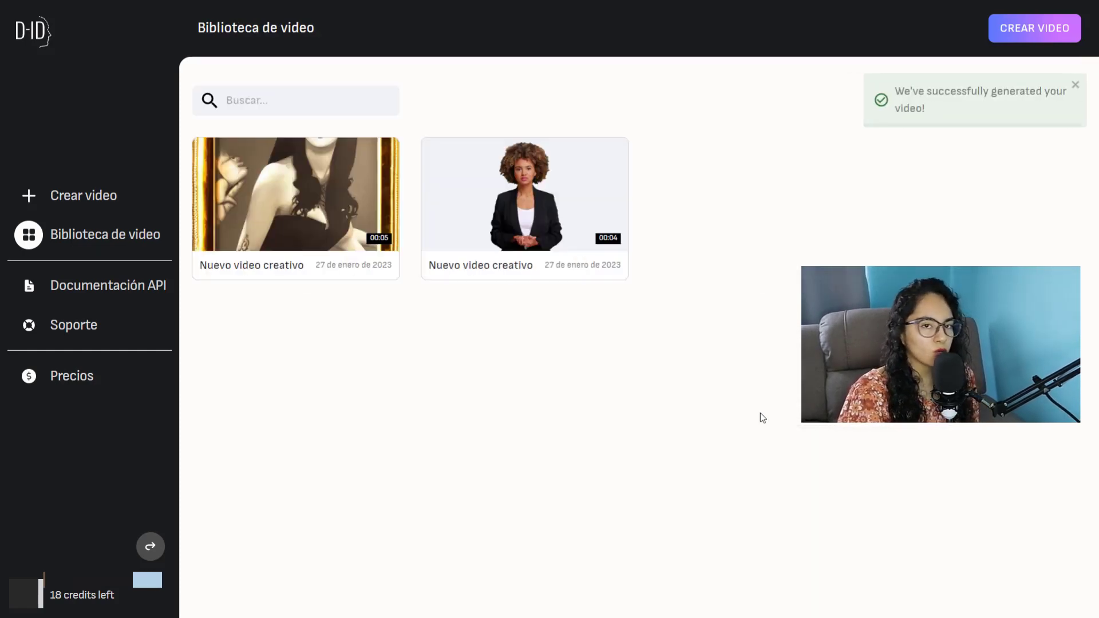
{"action": "left_click", "coordinate": [296, 195]}
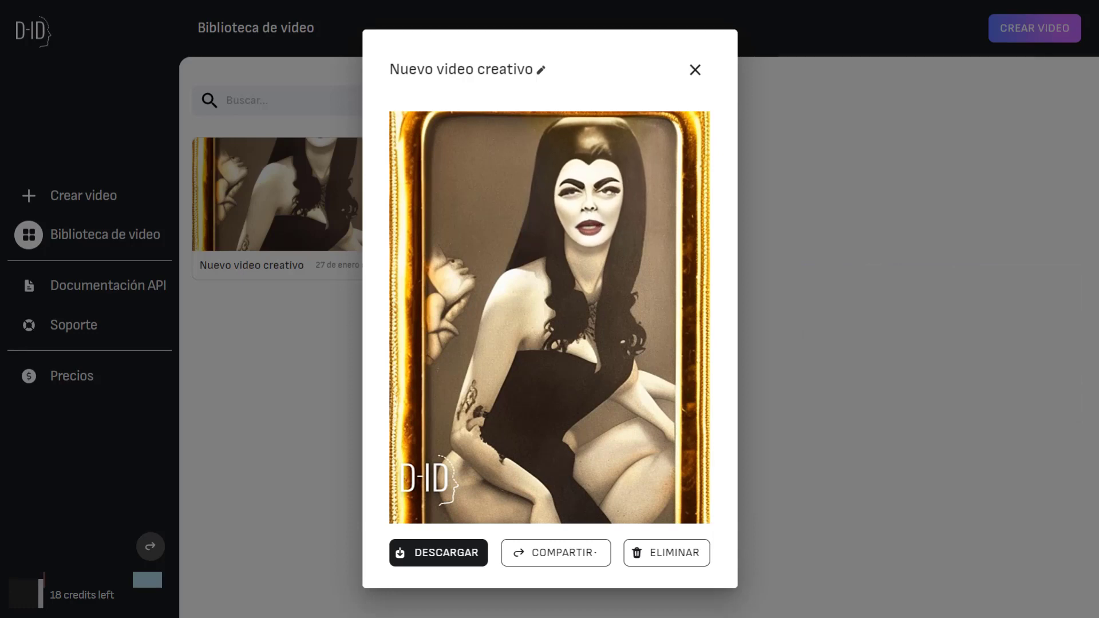
Step: Start a new video with the photo Mi foto.jpeg uploaded as presenter, and upload a voice audio file for it
{"action": "left_click", "coordinate": [132, 200]}
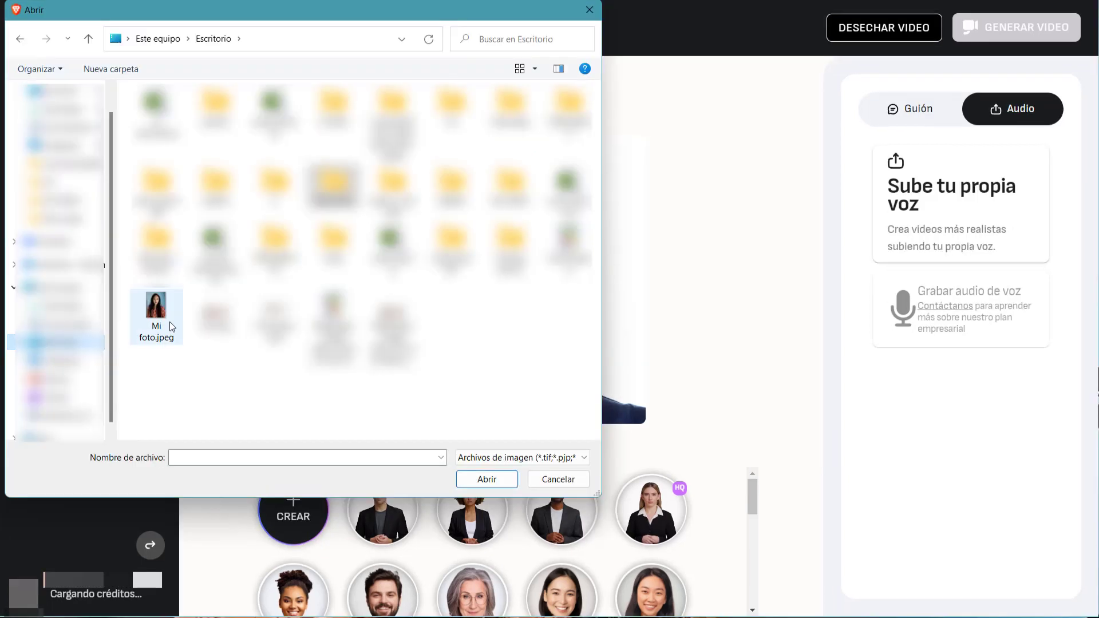
{"action": "double_click", "coordinate": [170, 321]}
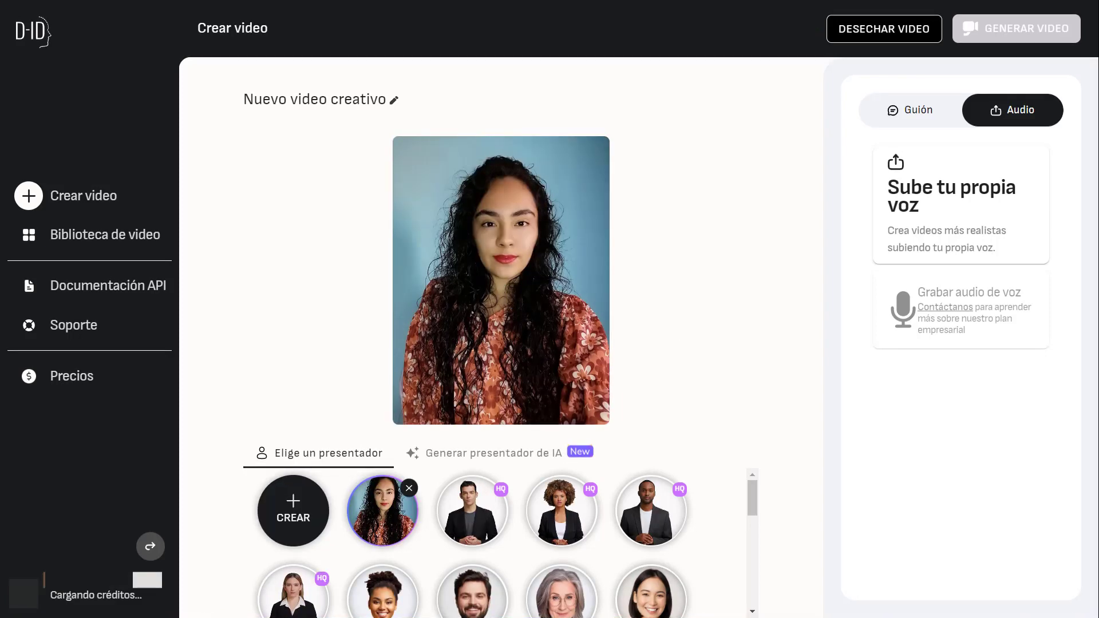
{"action": "left_click", "coordinate": [943, 211]}
{"action": "double_click", "coordinate": [153, 309]}
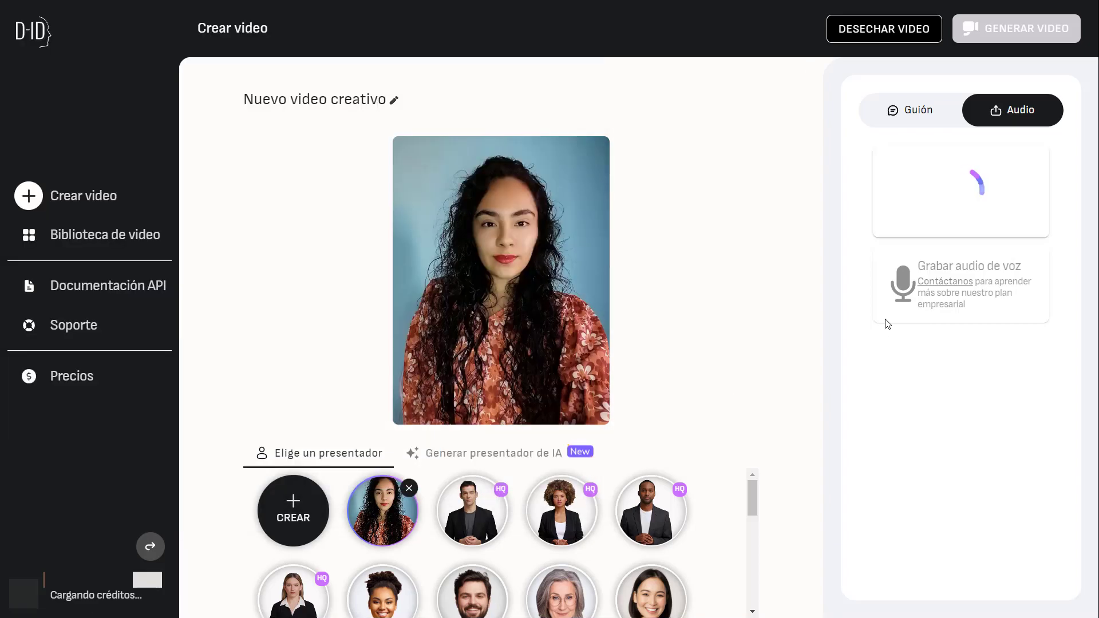